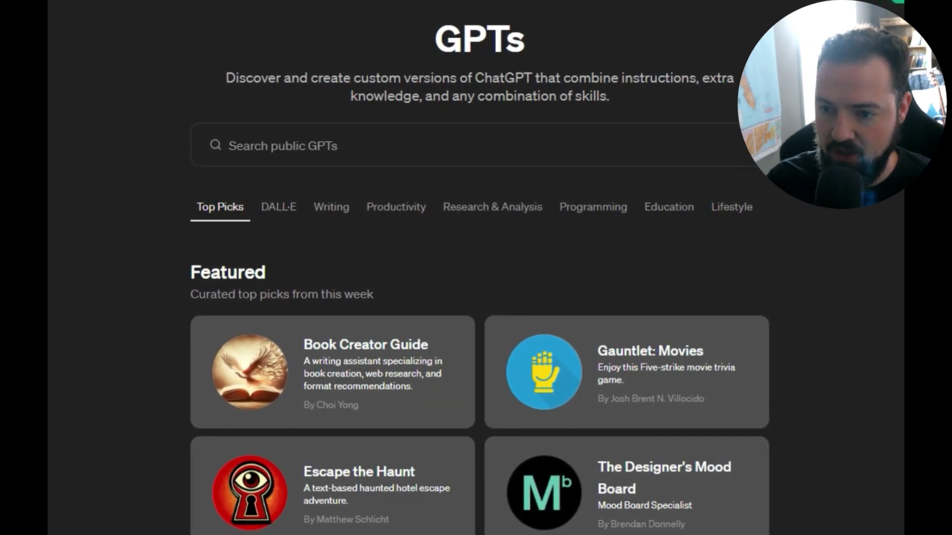
# - Search the public GPTs for 'YouTube Sum' to list YouTube summarizer GPTs
pyautogui.click(283, 140)
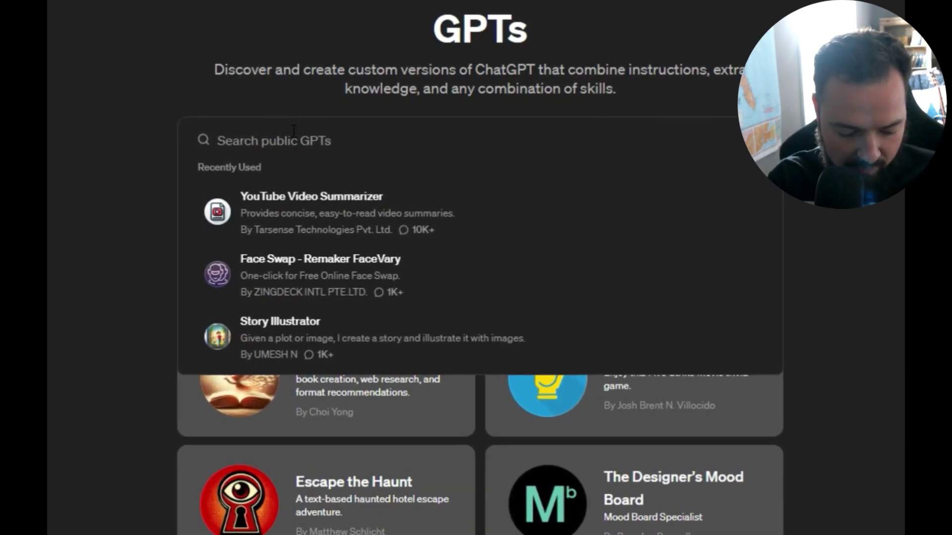
pyautogui.write('YouTube Summ')
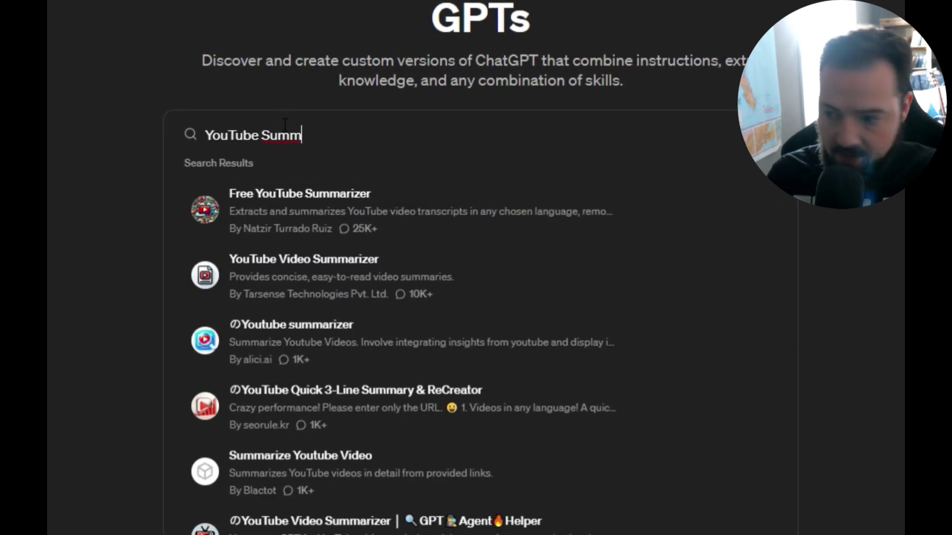
pyautogui.press('BackSpace')
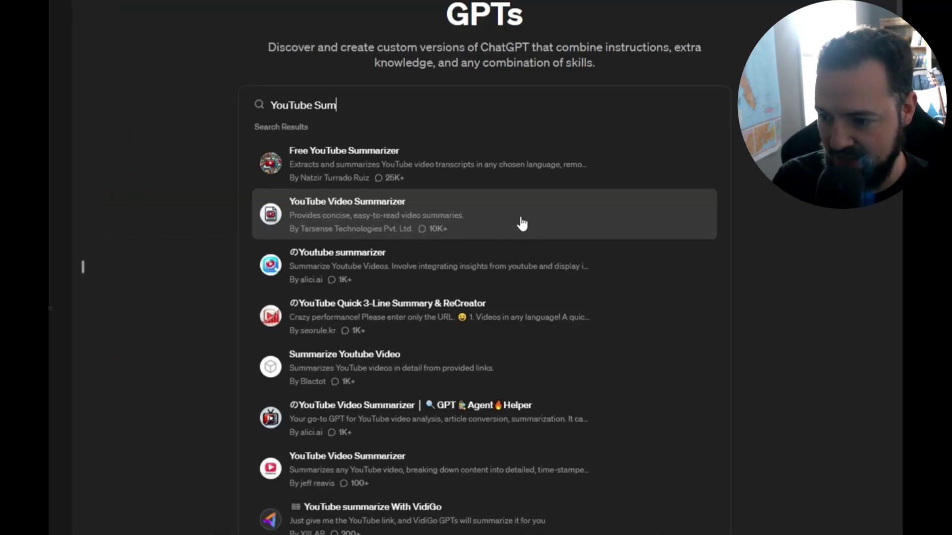
# - Review the YouTube Video Summarizer GPT's details and start a chat with it
pyautogui.click(379, 204)
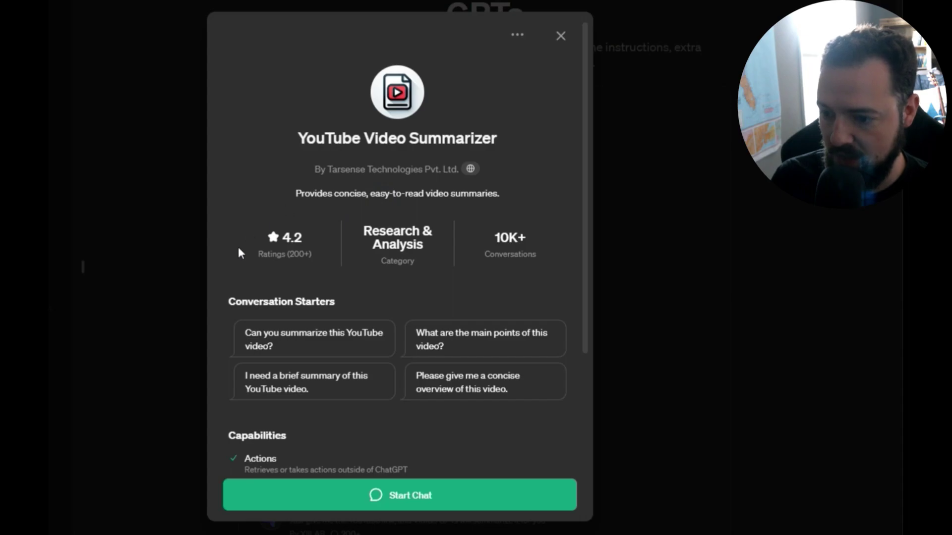
pyautogui.scroll(-2, 428, 339)
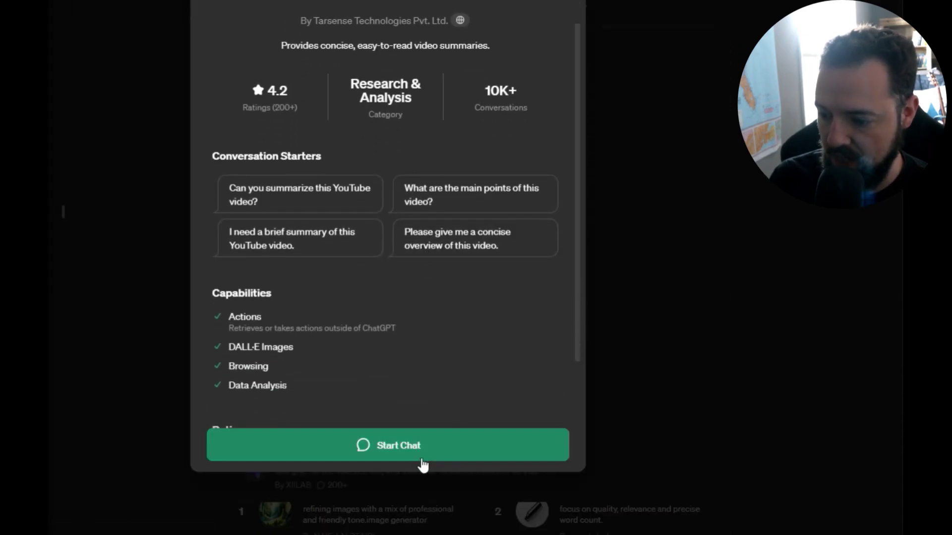
pyautogui.click(424, 449)
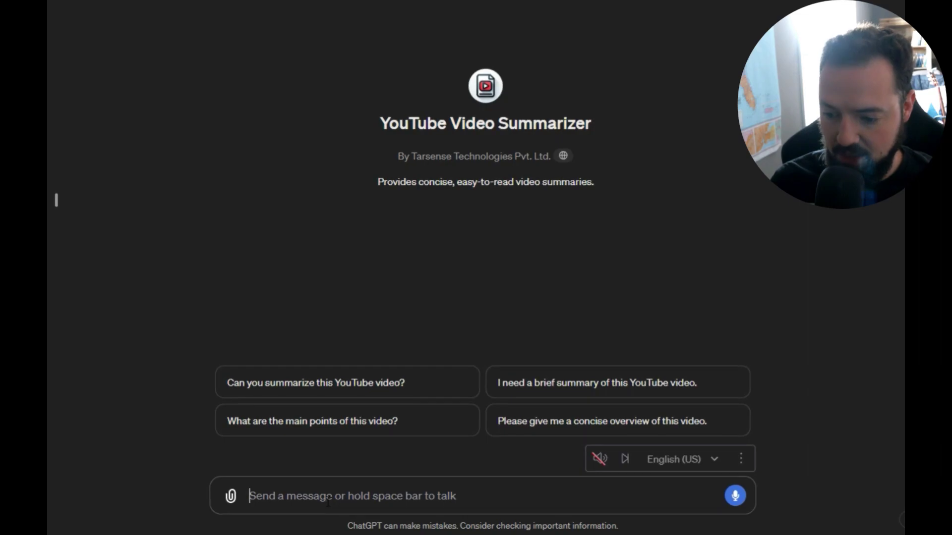
# - Ask for a TLDR-style summary of what happens in the video, pasting its YouTube link, and send it
pyautogui.click(325, 499)
pyautogui.write('Give me a ')
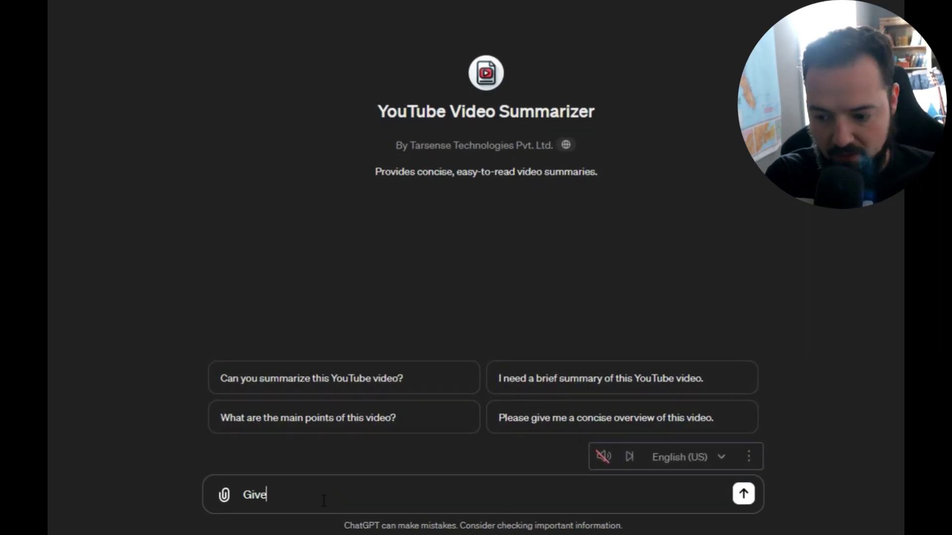
pyautogui.write('summary in')
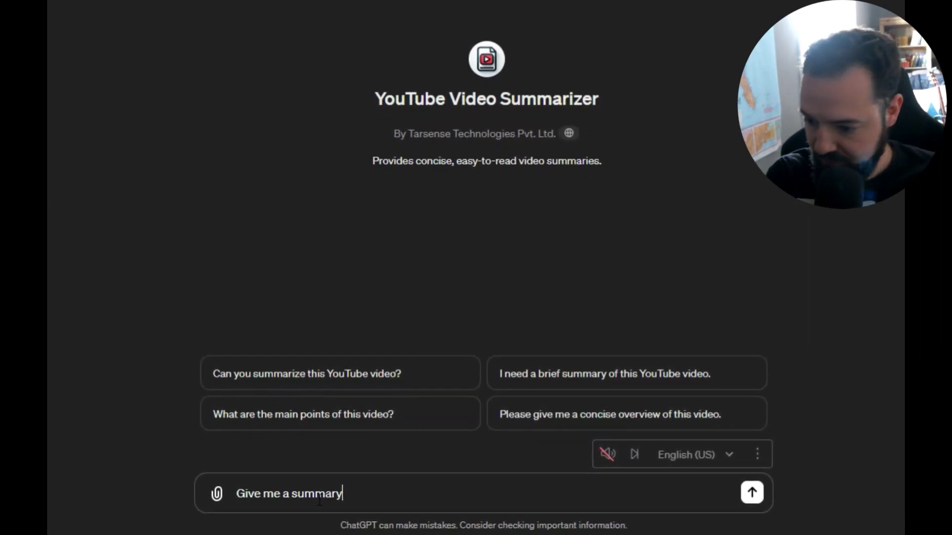
pyautogui.write(' the style of')
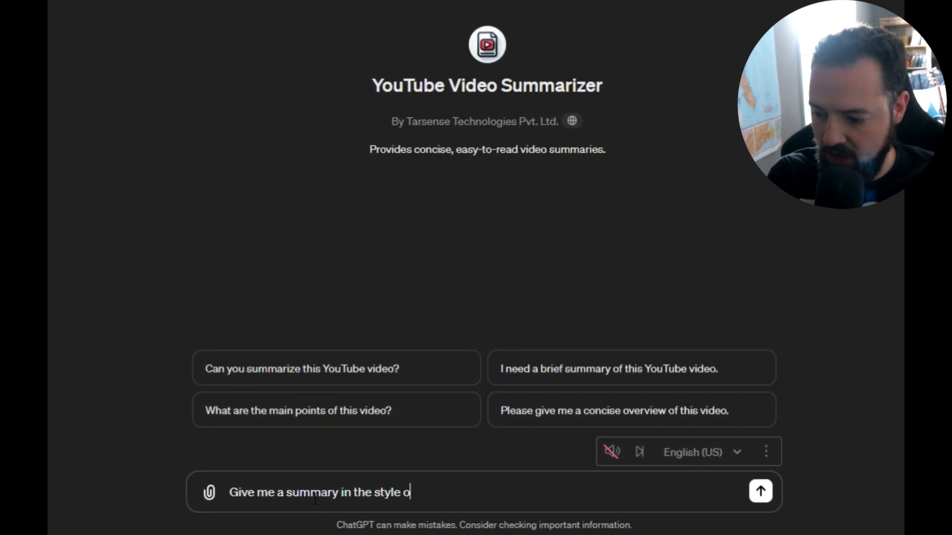
pyautogui.write(' a TL')
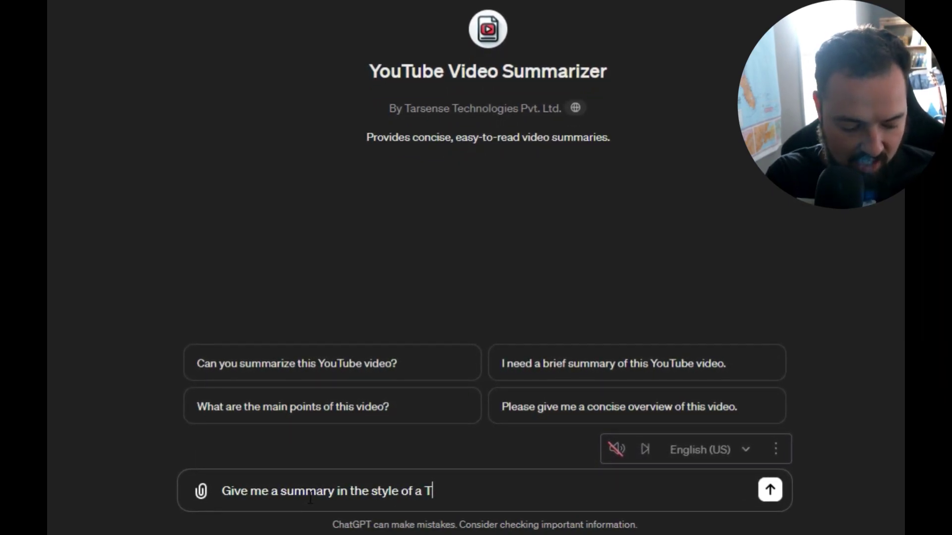
pyautogui.write('DR (t')
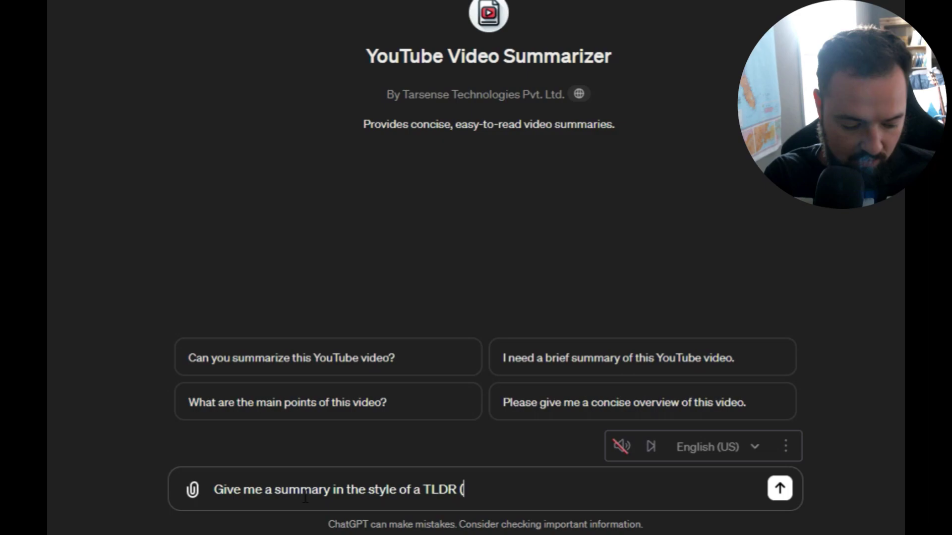
pyautogui.write('oo long,')
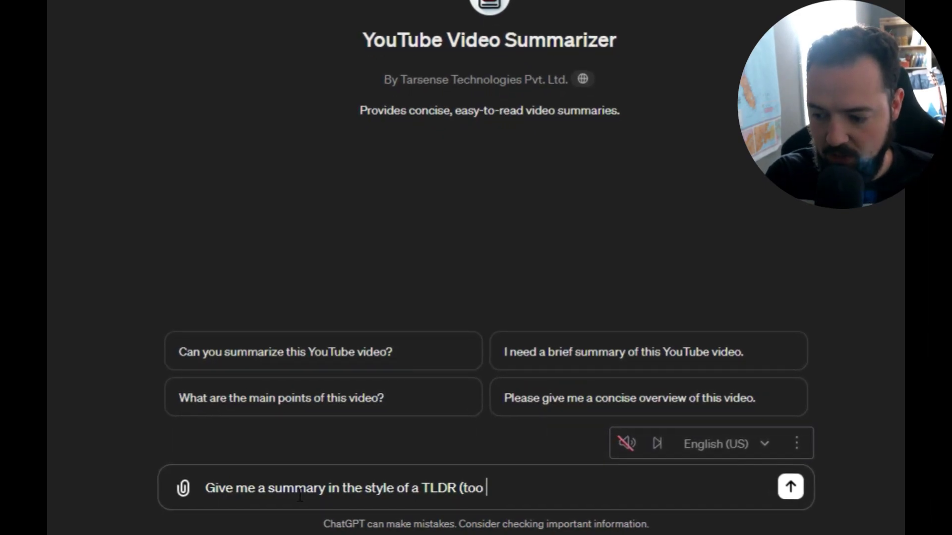
pyautogui.write(" didn't read)")
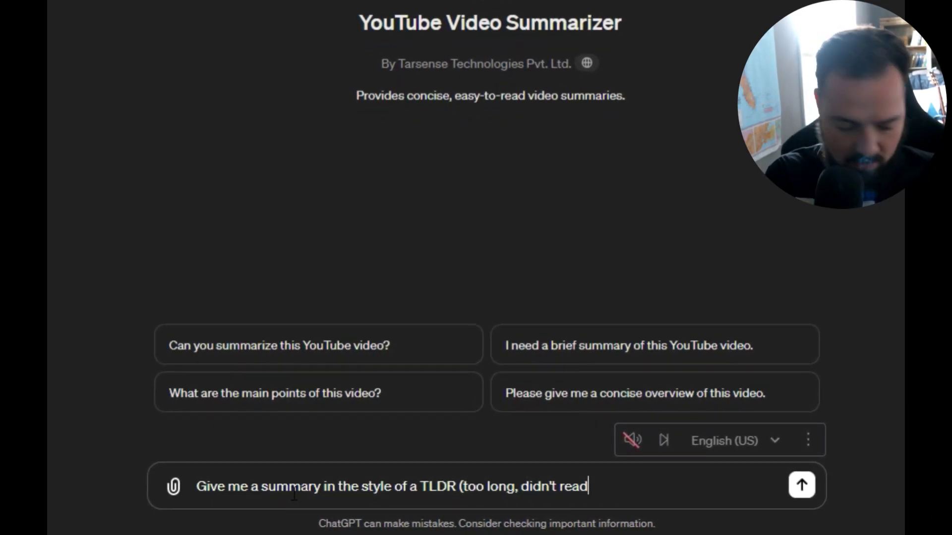
pyautogui.write(' of what hap')
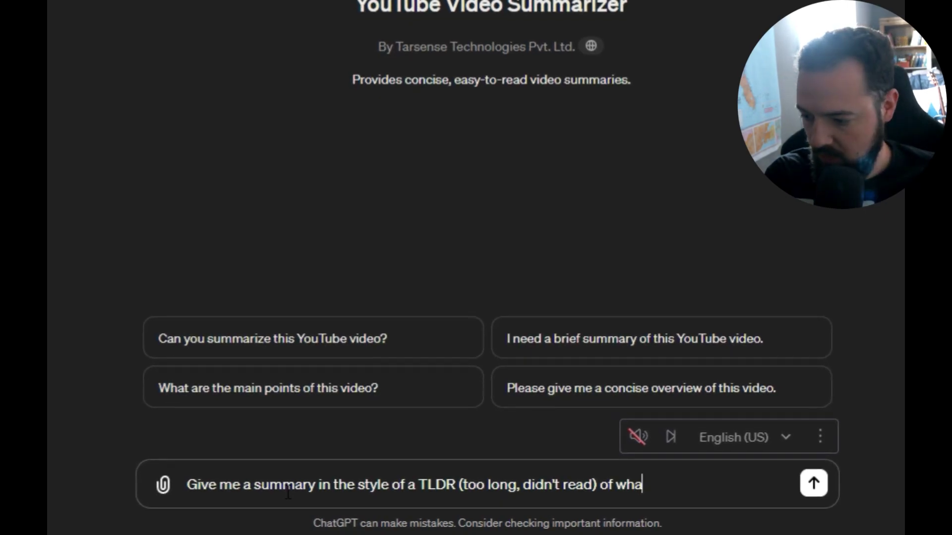
pyautogui.write('pens in this')
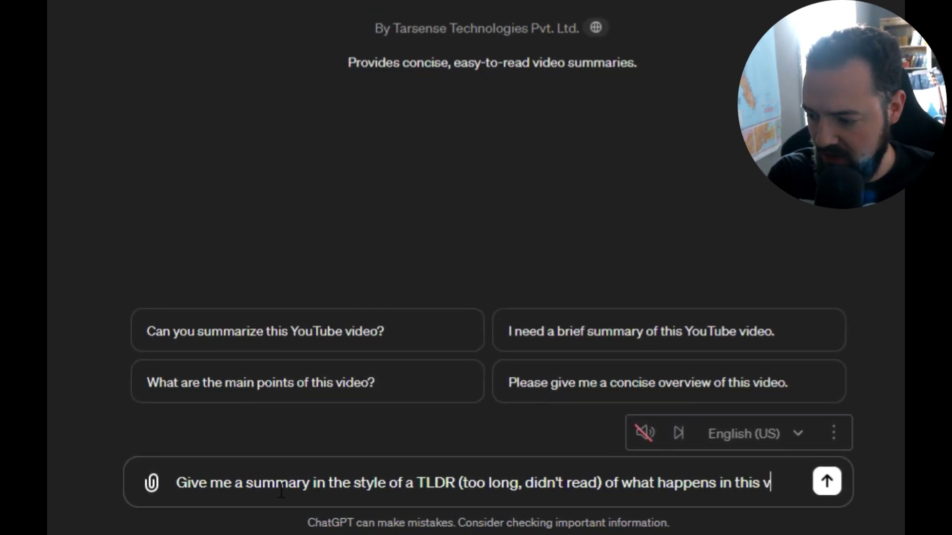
pyautogui.write(' YouTube video')
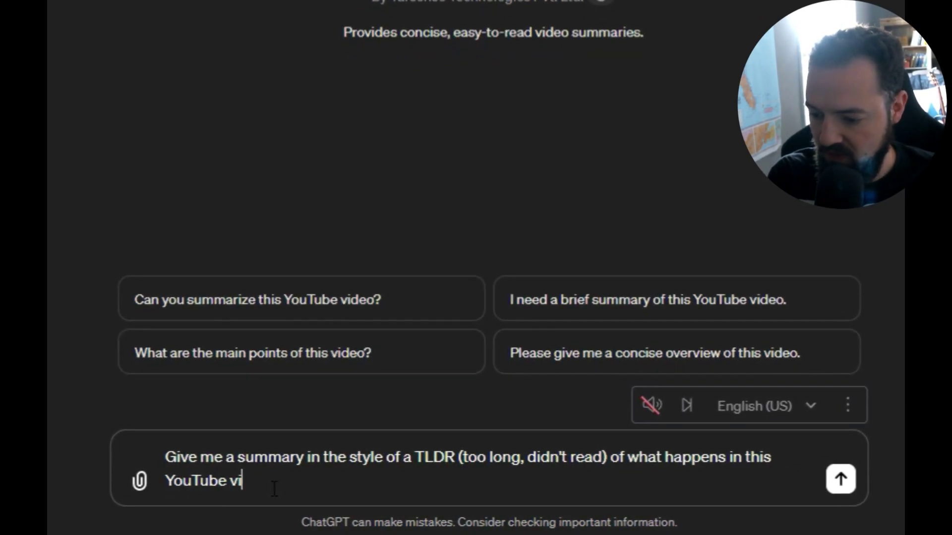
pyautogui.write(' -')
pyautogui.write('https://www.youtube.com/watch?v=BTny3K1pDyg')
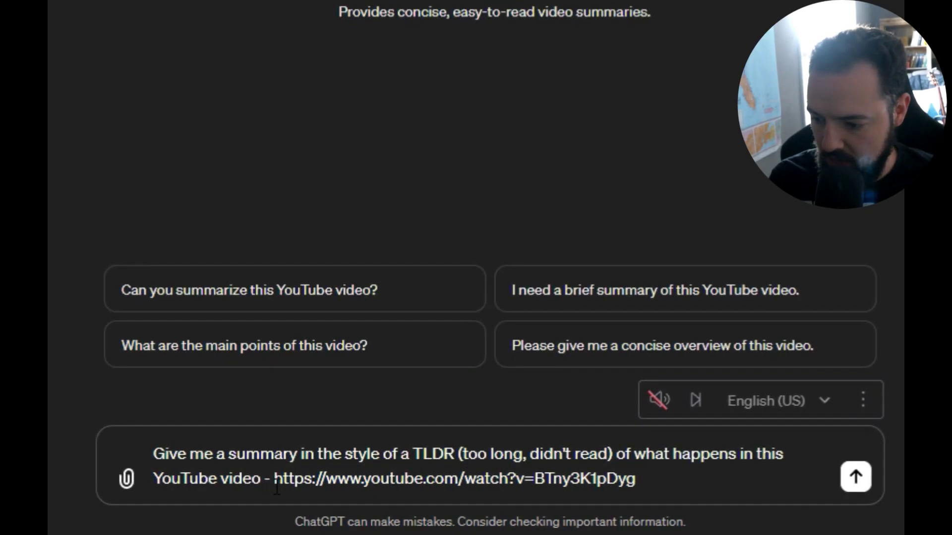
pyautogui.tripleClick(640, 477)
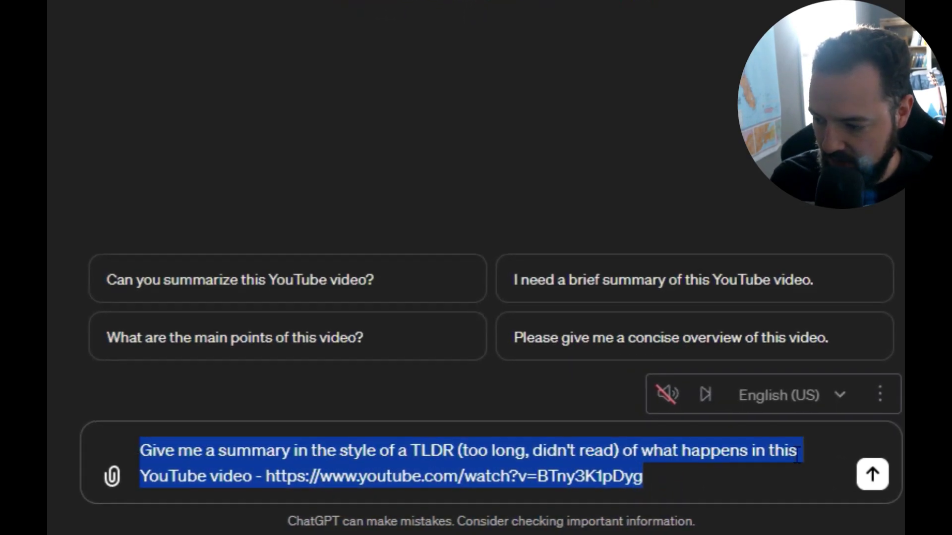
pyautogui.click(876, 479)
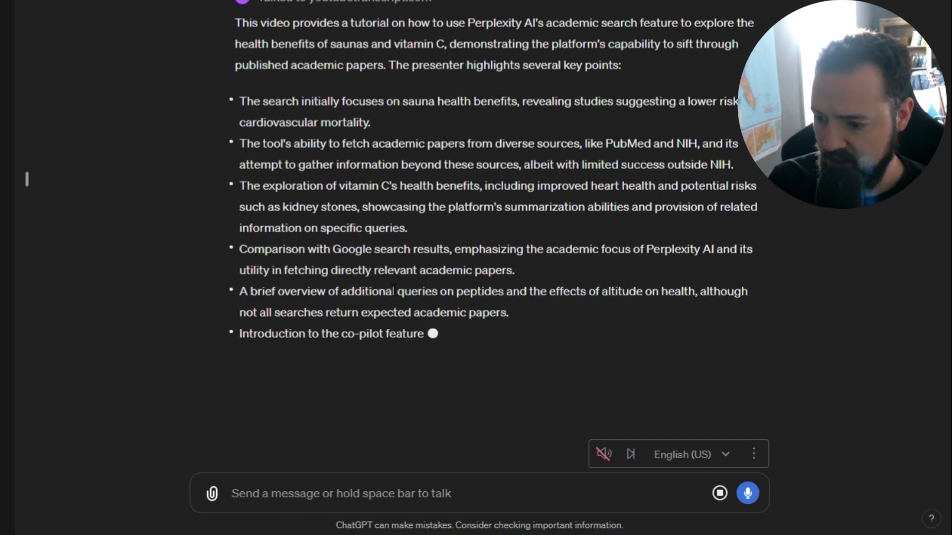
# - Let the detailed Perplexity AI academic search summary finish, then focus the message box
pyautogui.click(426, 479)
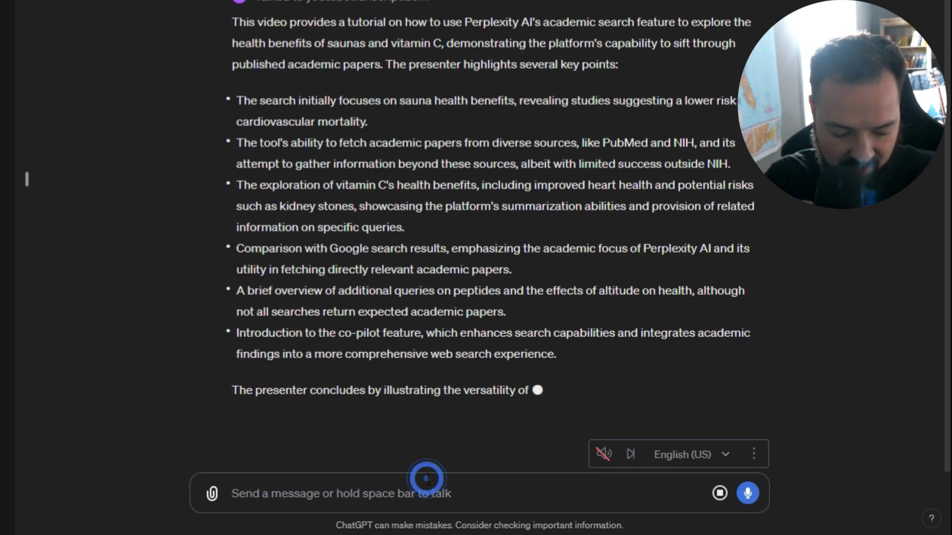
# - Send the follow-up 'Make it much shorter in a two sentence breakdown'
pyautogui.write('Make it muc')
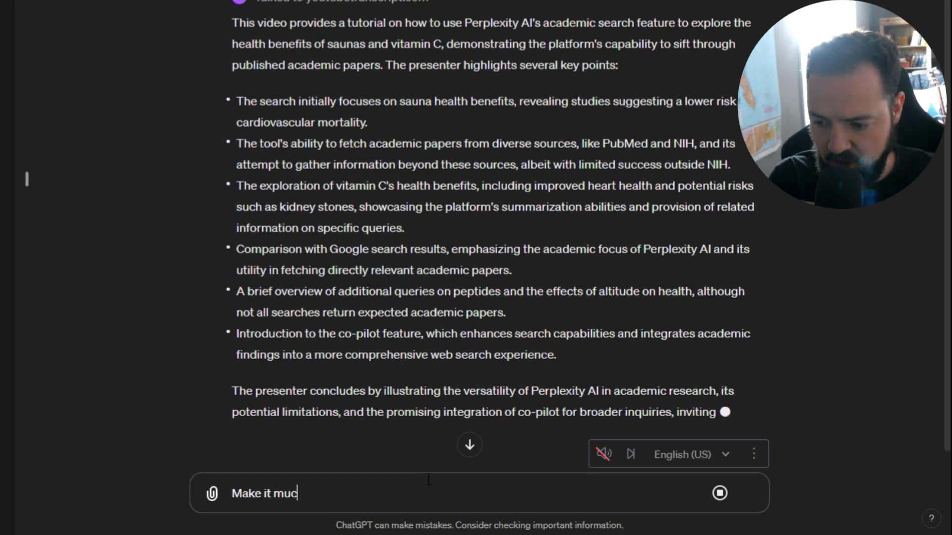
pyautogui.write('h shorter in a two sentence breakdown')
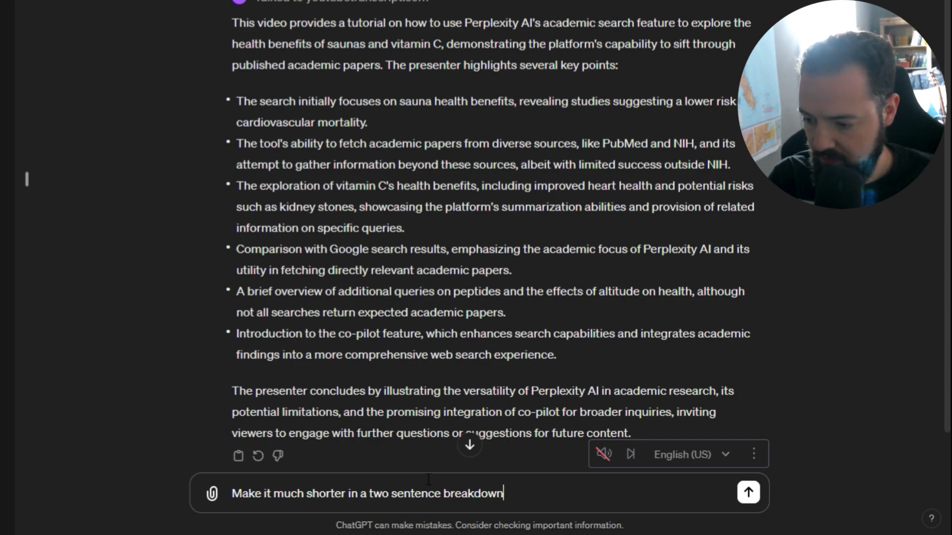
pyautogui.press('Return')
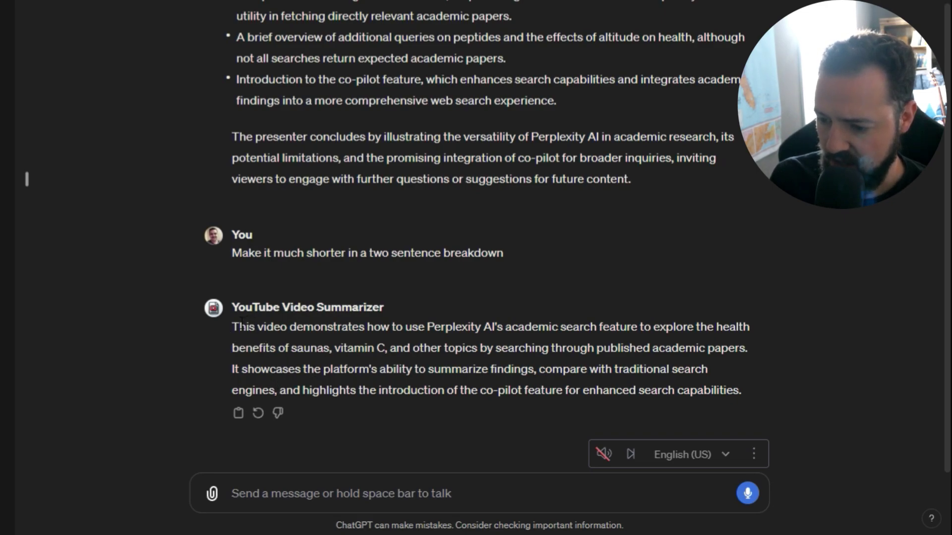
# - Select the entire two-sentence summary reply across its lines for copying
pyautogui.moveTo(232, 327); pyautogui.dragTo(540, 331)
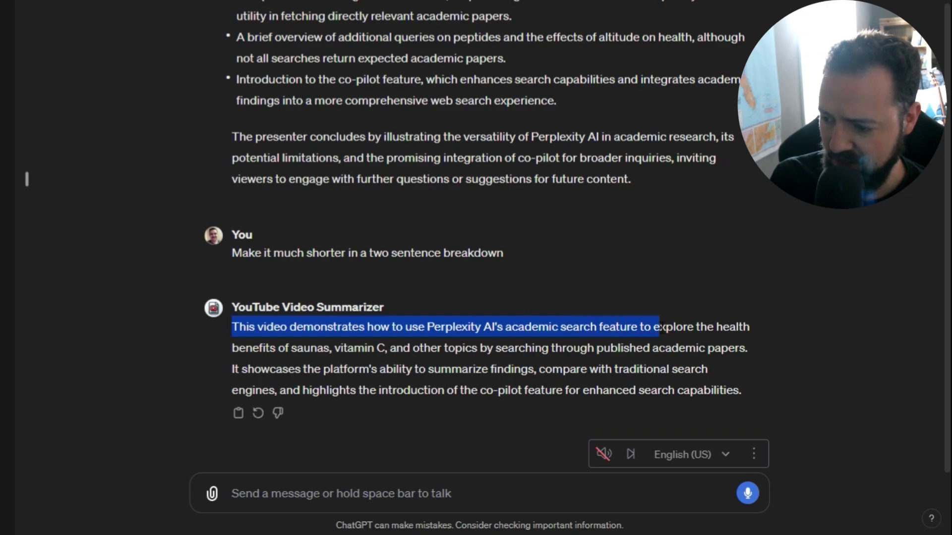
pyautogui.moveTo(659, 329); pyautogui.dragTo(577, 368)
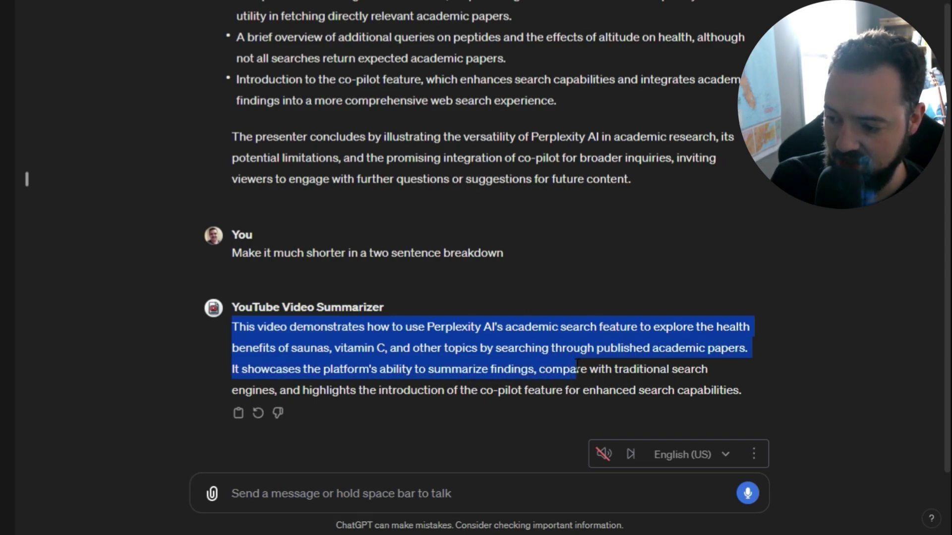
pyautogui.moveTo(666, 373); pyautogui.dragTo(297, 392)
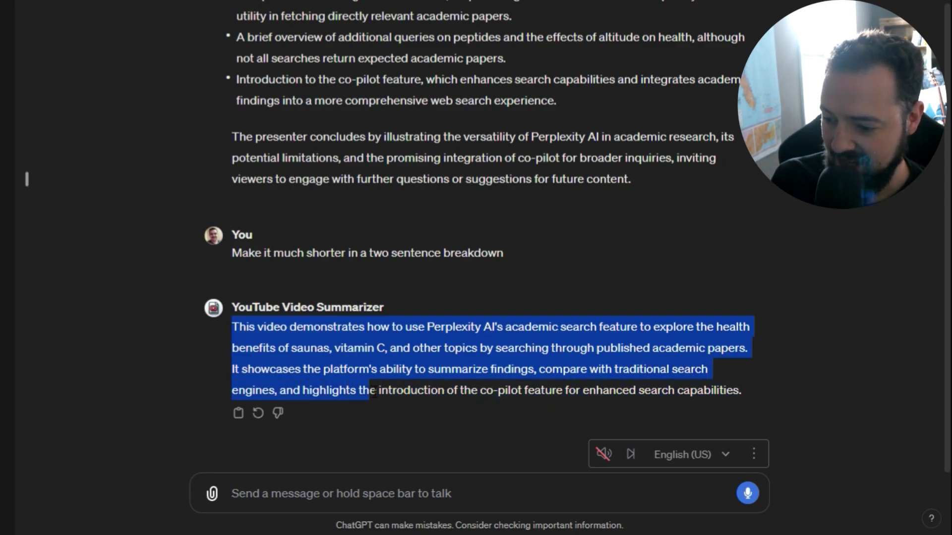
pyautogui.moveTo(459, 392); pyautogui.dragTo(563, 394)
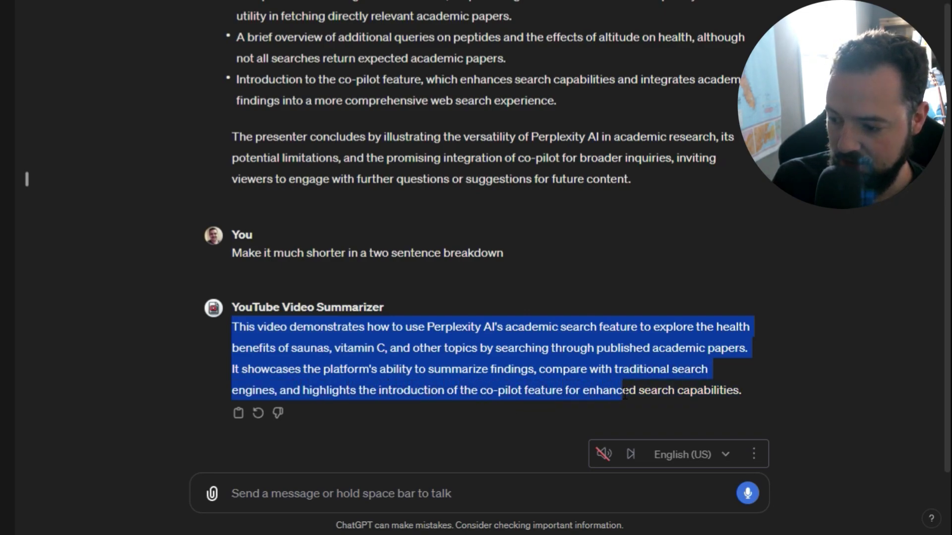
pyautogui.moveTo(651, 406); pyautogui.dragTo(722, 403)
pyautogui.hotkey('ctrl', 'c')
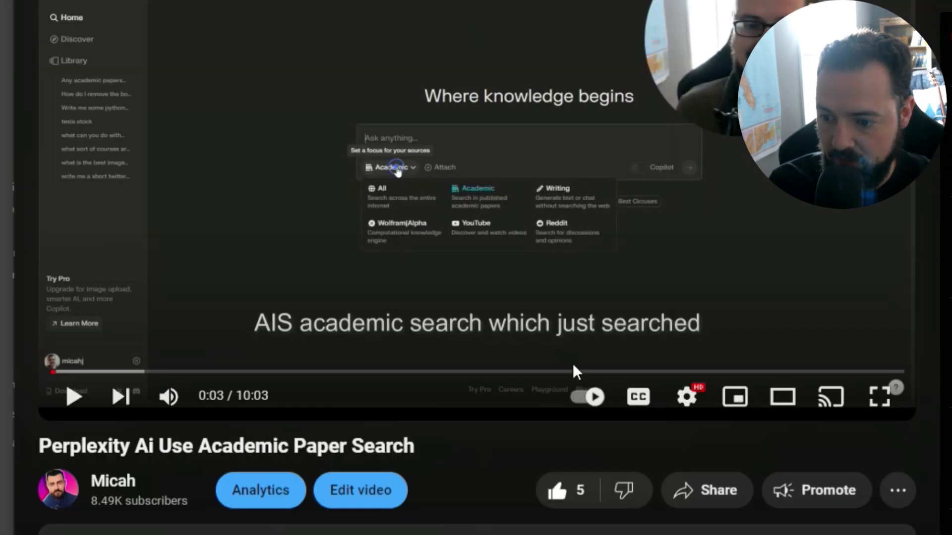
# - Post a YouTube comment reading 'TLDW:' followed by the pasted two-sentence summary
pyautogui.scroll(-10, 574, 372)
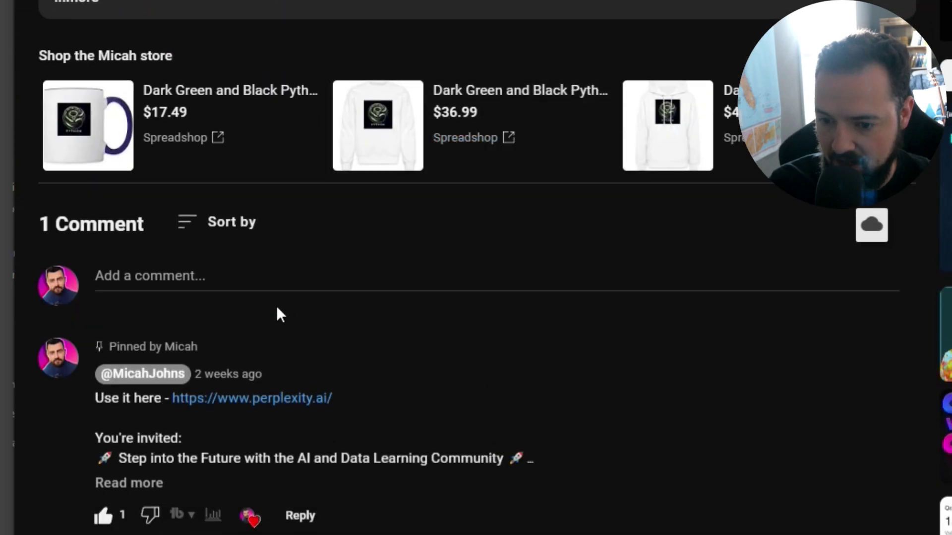
pyautogui.click(247, 278)
pyautogui.write('T')
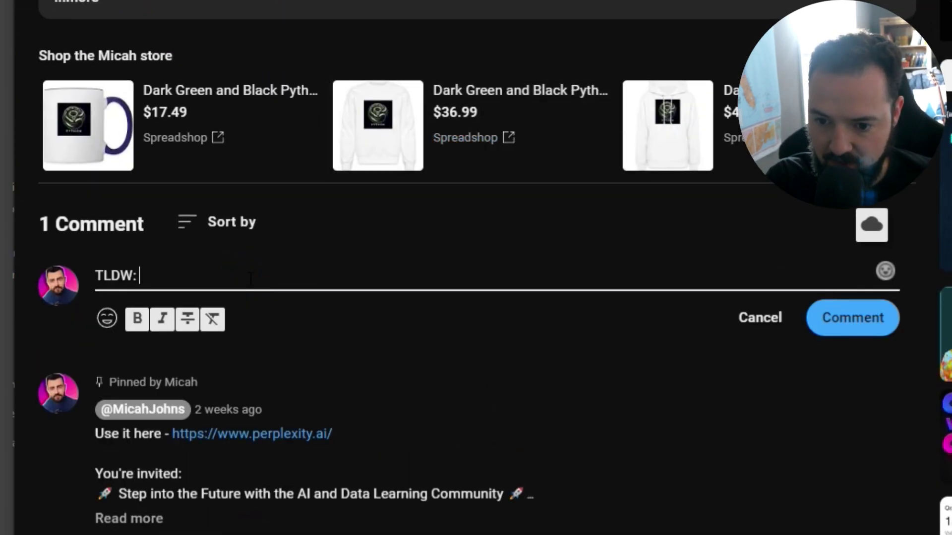
pyautogui.write('LDW:')
pyautogui.hotkey('ctrl', 'v')
pyautogui.click(862, 383)
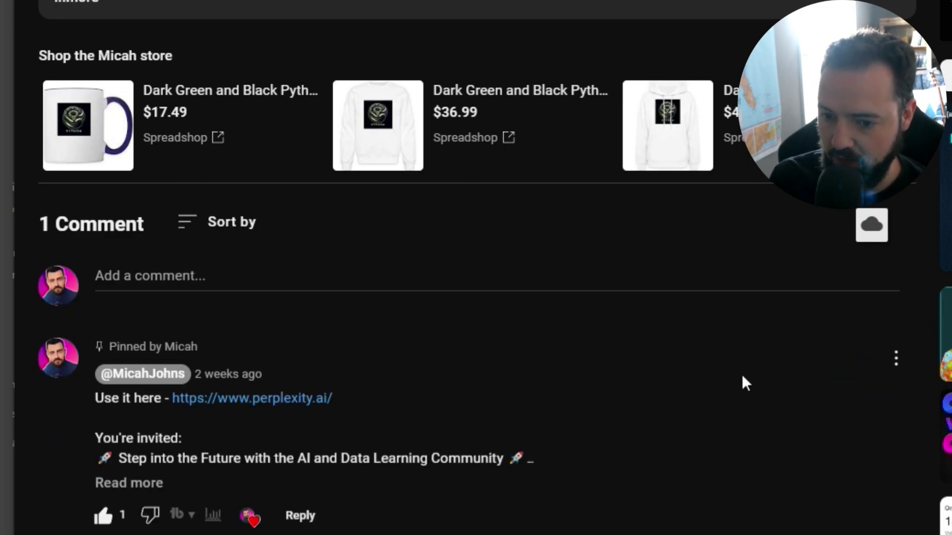
pyautogui.scroll(12, 735, 380)
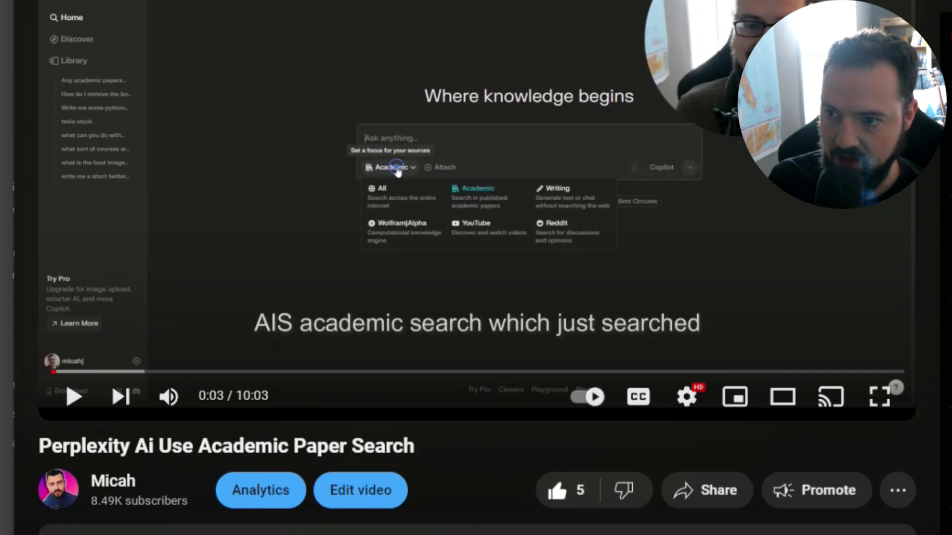
# - Bring the channel home page's For You recommendations into view
pyautogui.hotkey('alt', 'Tab')
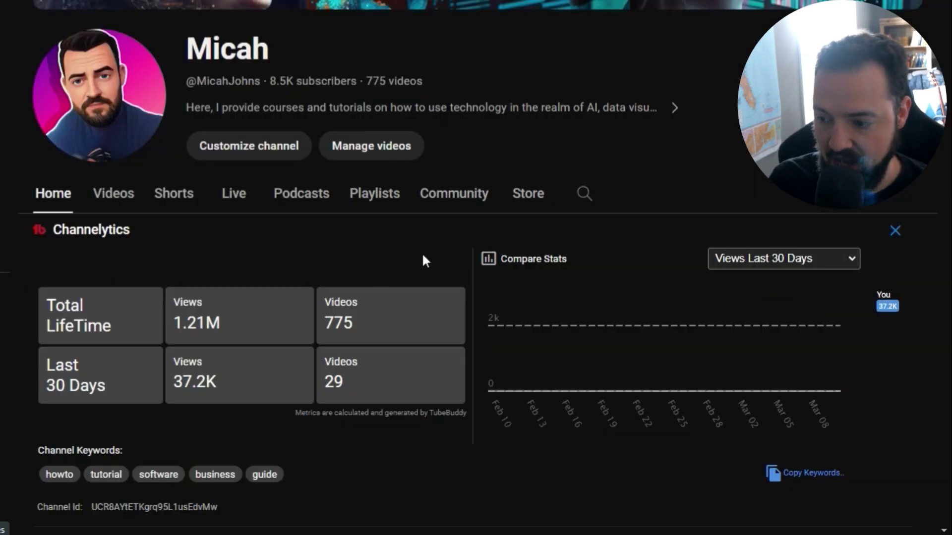
pyautogui.scroll(-5, 900, 211)
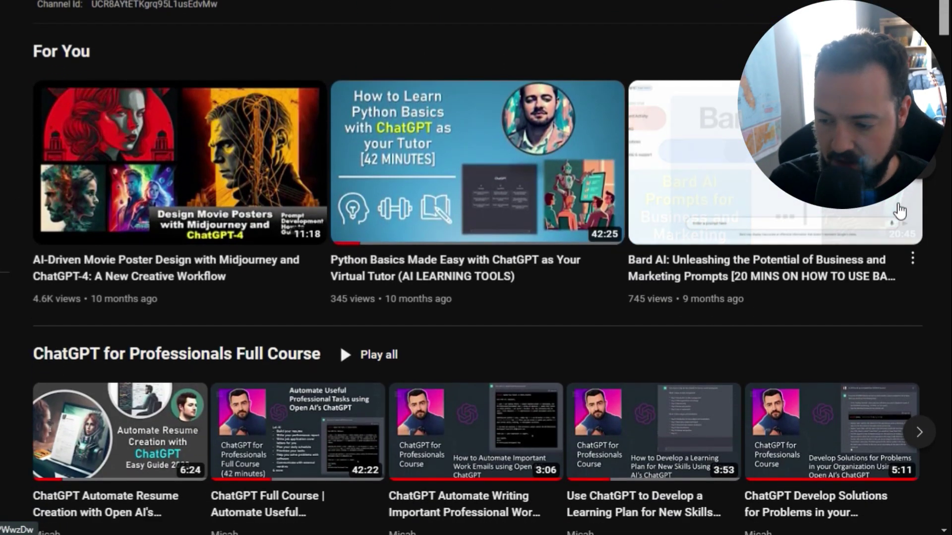